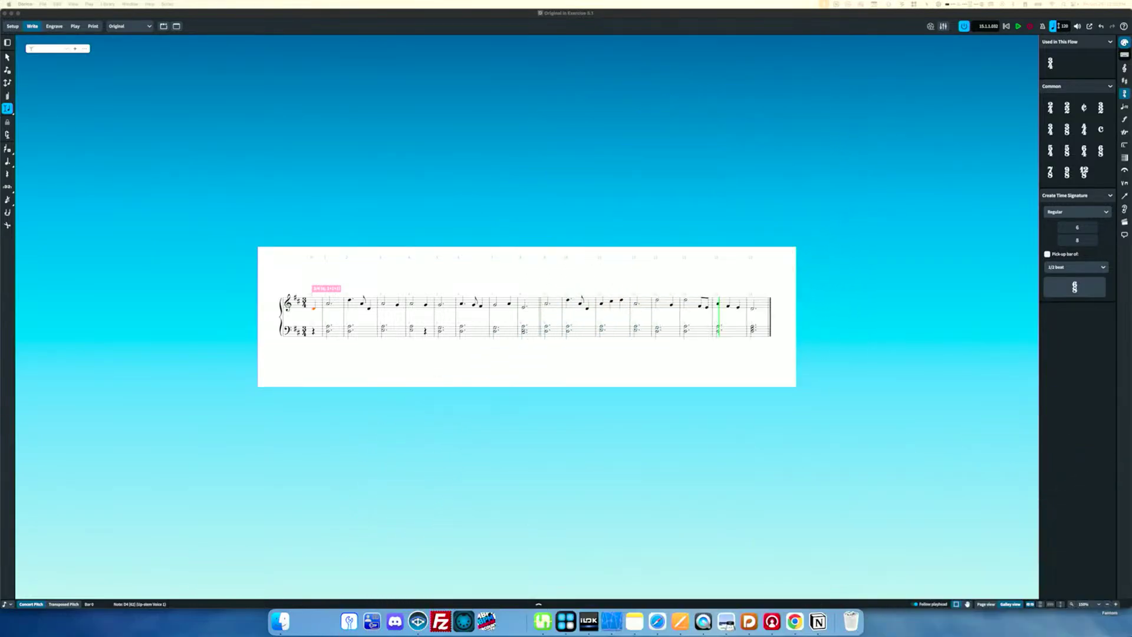
Step: Select the first note of the 3/4 passage and play it back from there
{"action": "left_click", "coordinate": [315, 310]}
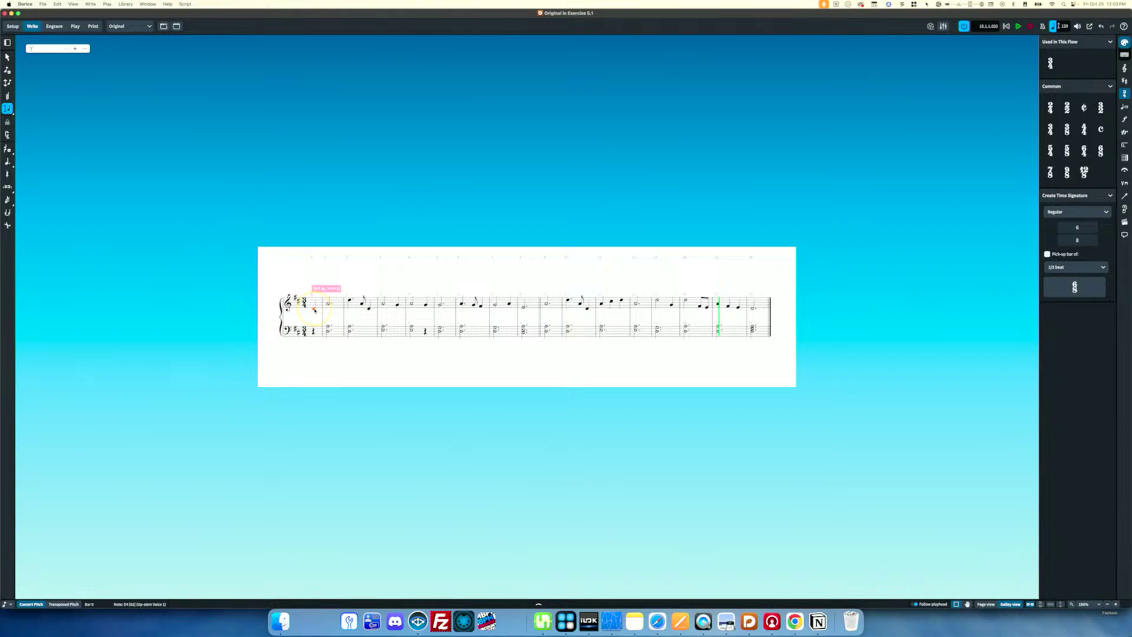
{"action": "key", "text": "p"}
Step: Add a q=60 tempo marking at the opening bar and play the passage at that speed
{"action": "key", "text": "shift+t"}
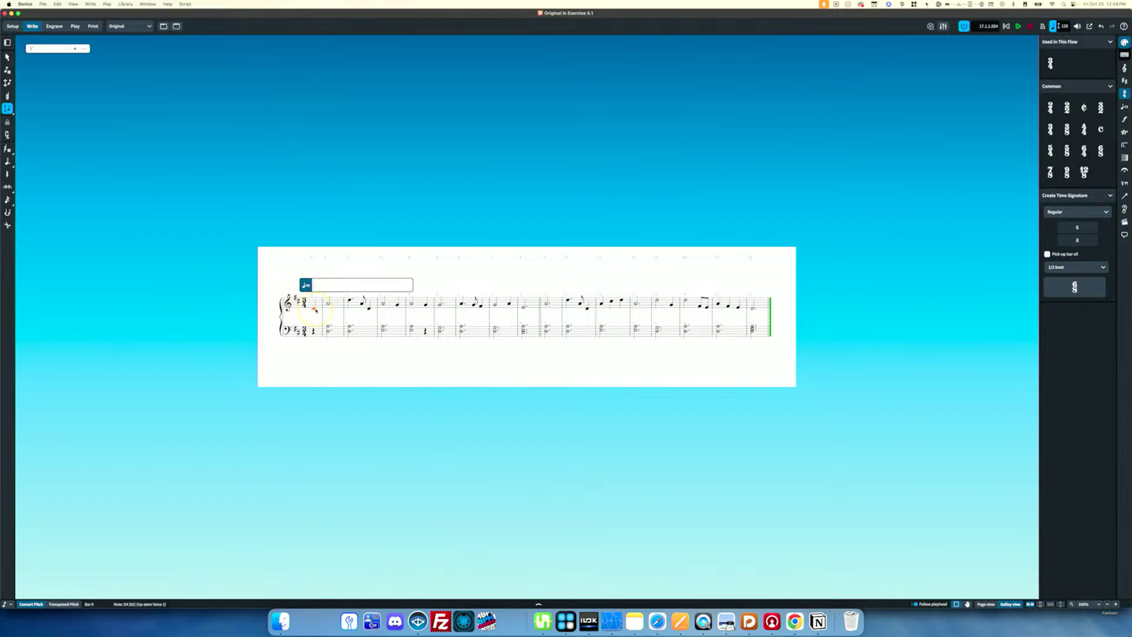
{"action": "type", "text": "q=60"}
{"action": "key", "text": "Return"}
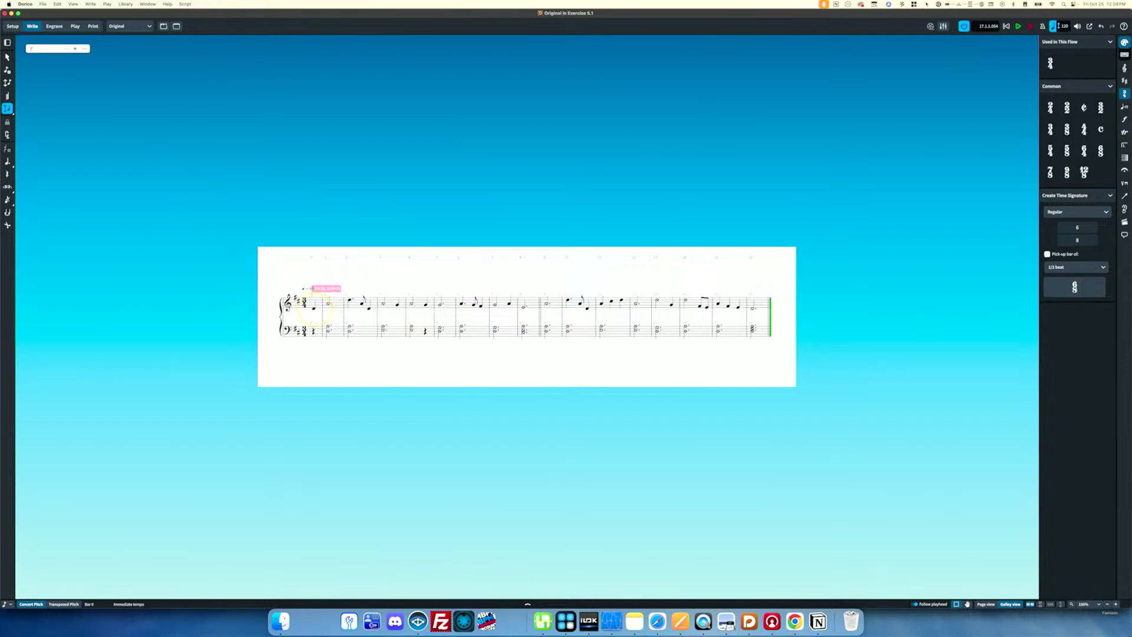
{"action": "key", "text": "space"}
{"action": "key", "text": "space"}
{"action": "left_click", "coordinate": [313, 307]}
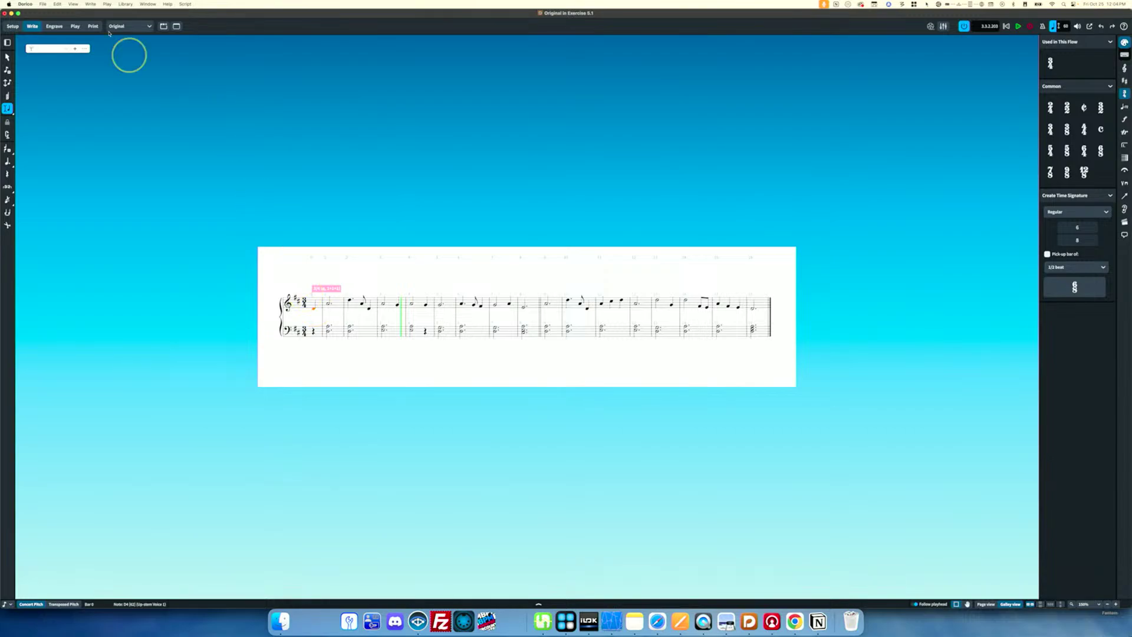
Step: Switch to the 6/8 Version layout and play back the converted passage
{"action": "left_click", "coordinate": [131, 26]}
{"action": "left_click", "coordinate": [131, 45]}
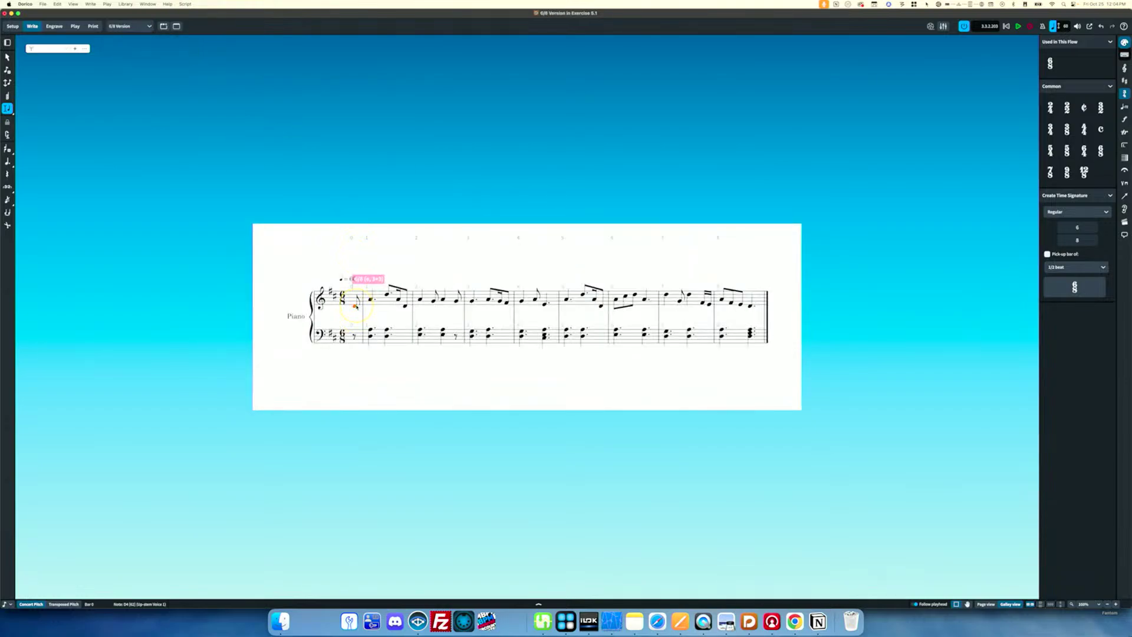
{"action": "key", "text": "p"}
Step: In the Original layout, apply Write > Edit Duration > Halve Note Duration to all notes
{"action": "left_click", "coordinate": [127, 26]}
{"action": "left_click", "coordinate": [118, 37]}
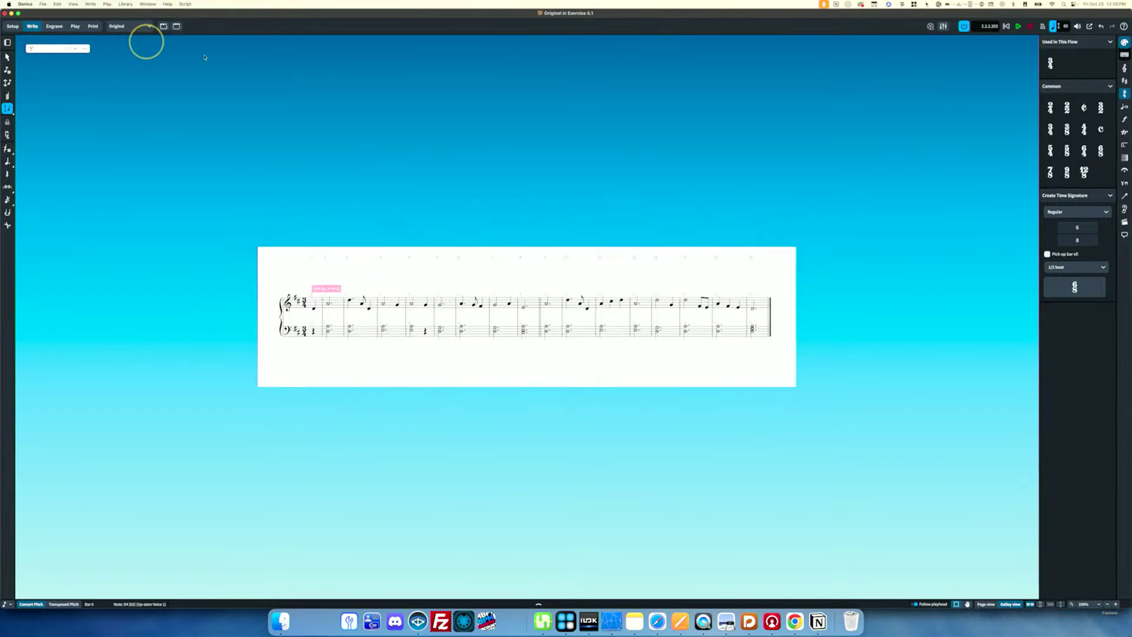
{"action": "left_click", "coordinate": [765, 348]}
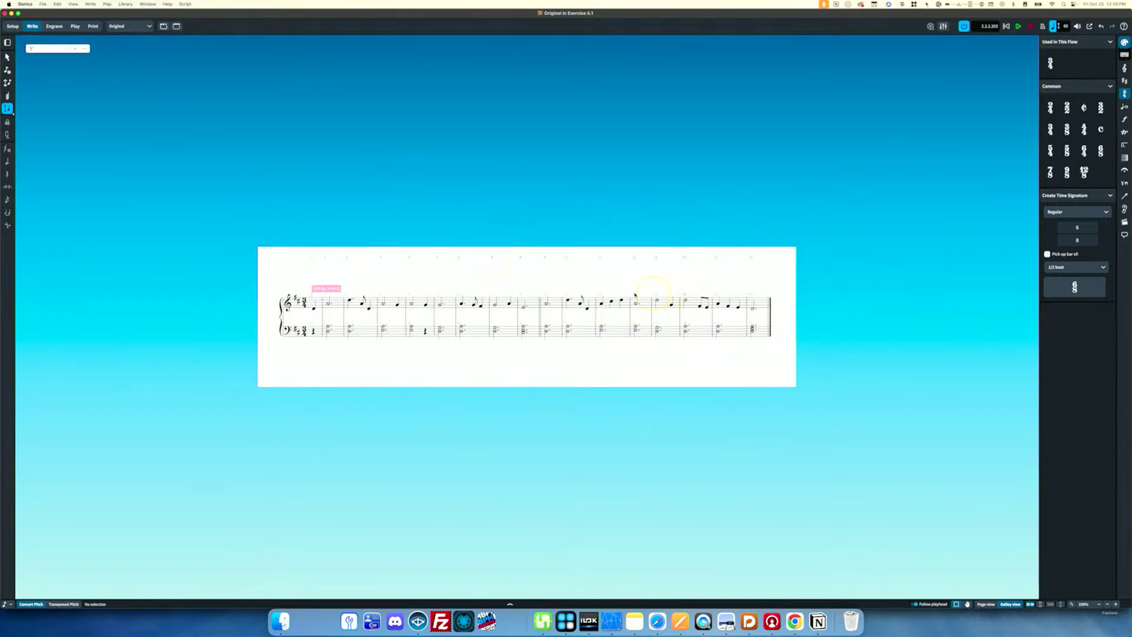
{"action": "key", "text": "super+a"}
{"action": "left_click", "coordinate": [58, 5]}
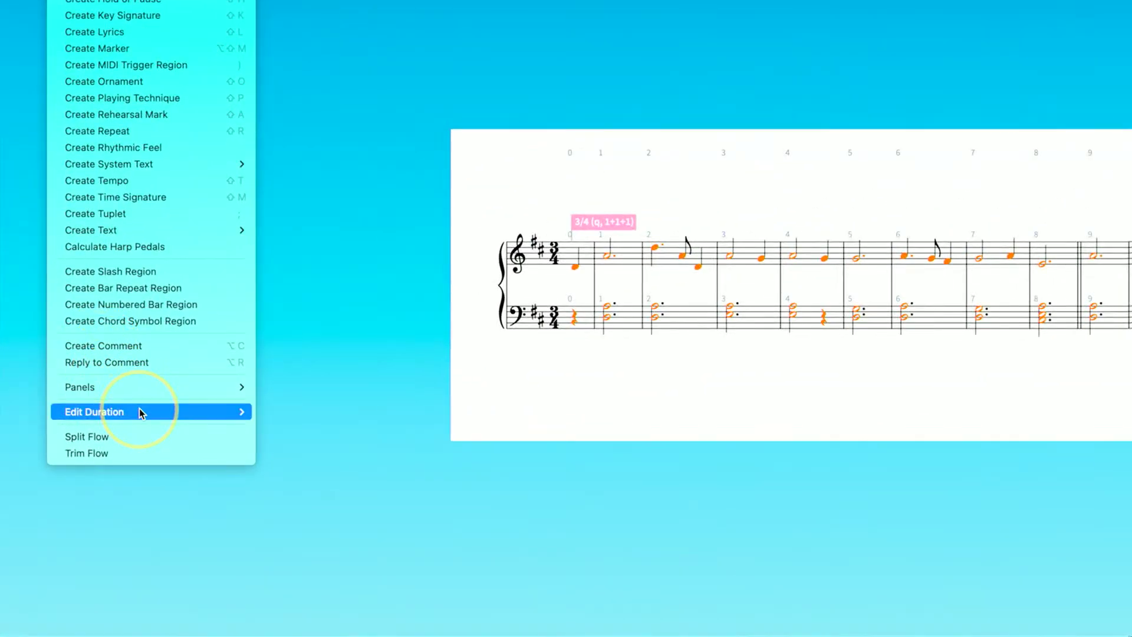
{"action": "mouse_move", "coordinate": [123, 377]}
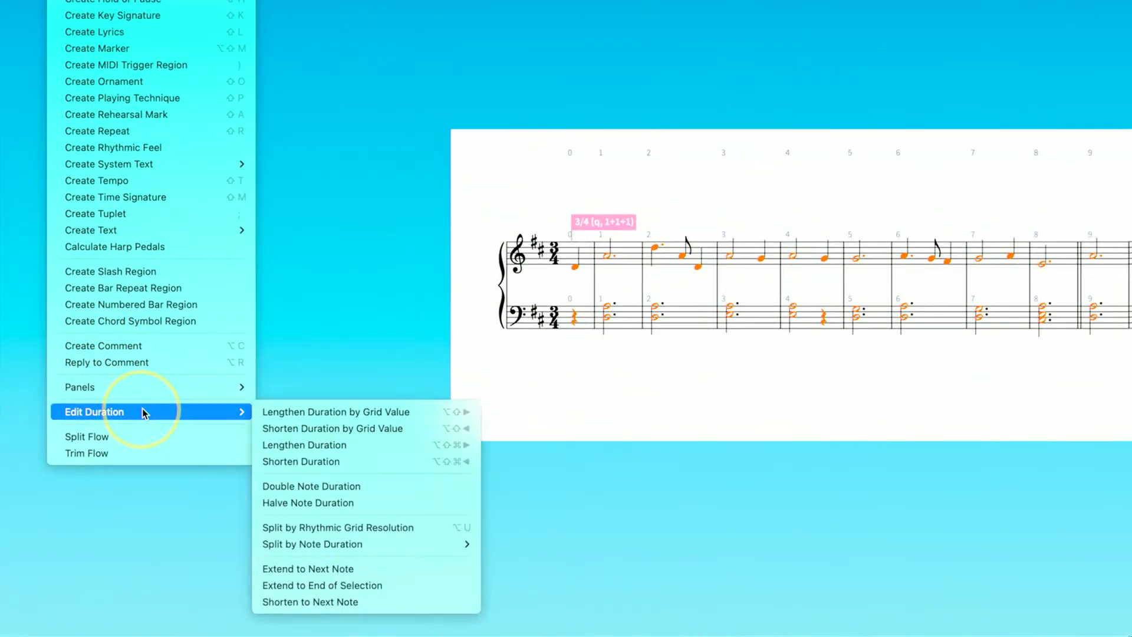
{"action": "left_click", "coordinate": [348, 503]}
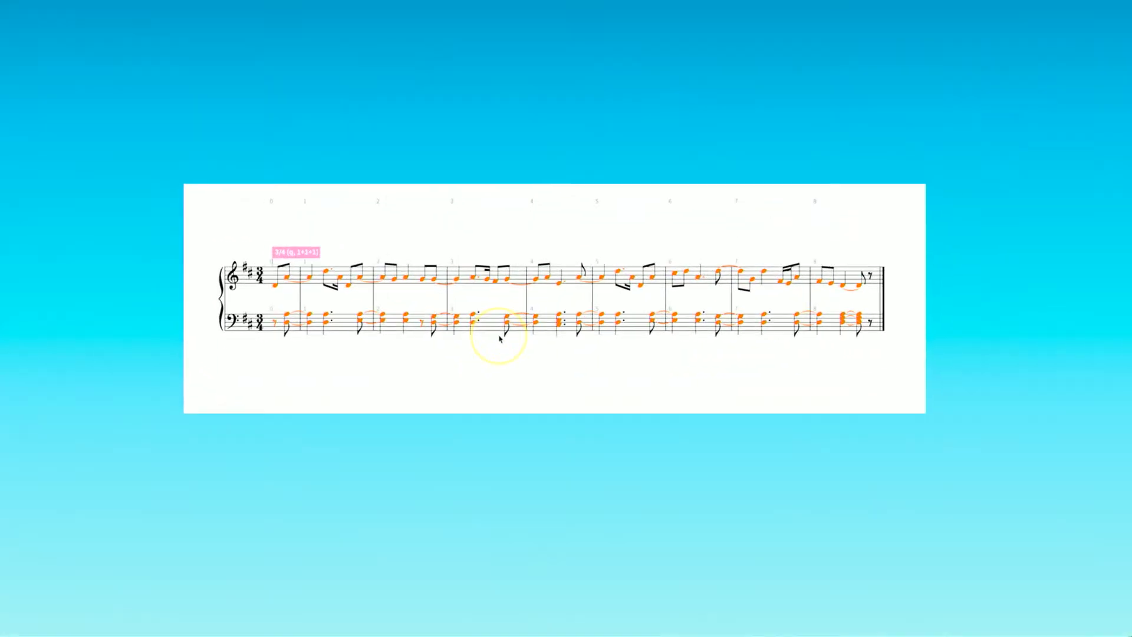
Step: Select only the first treble note and play back the halved-rhythm passage
{"action": "left_click", "coordinate": [518, 207]}
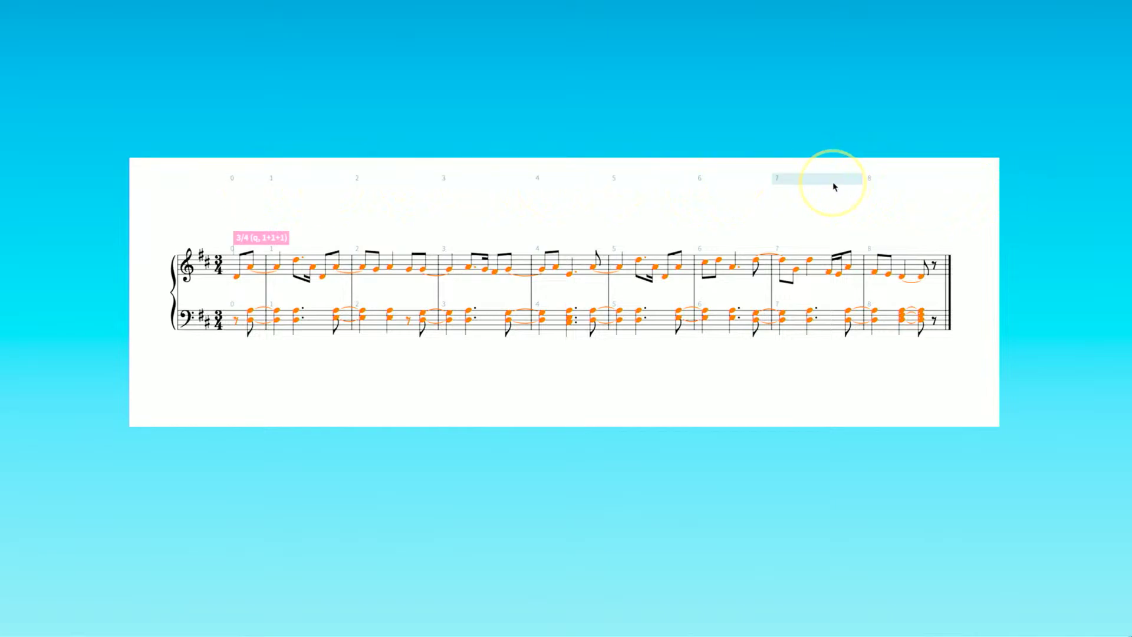
{"action": "left_click", "coordinate": [238, 277]}
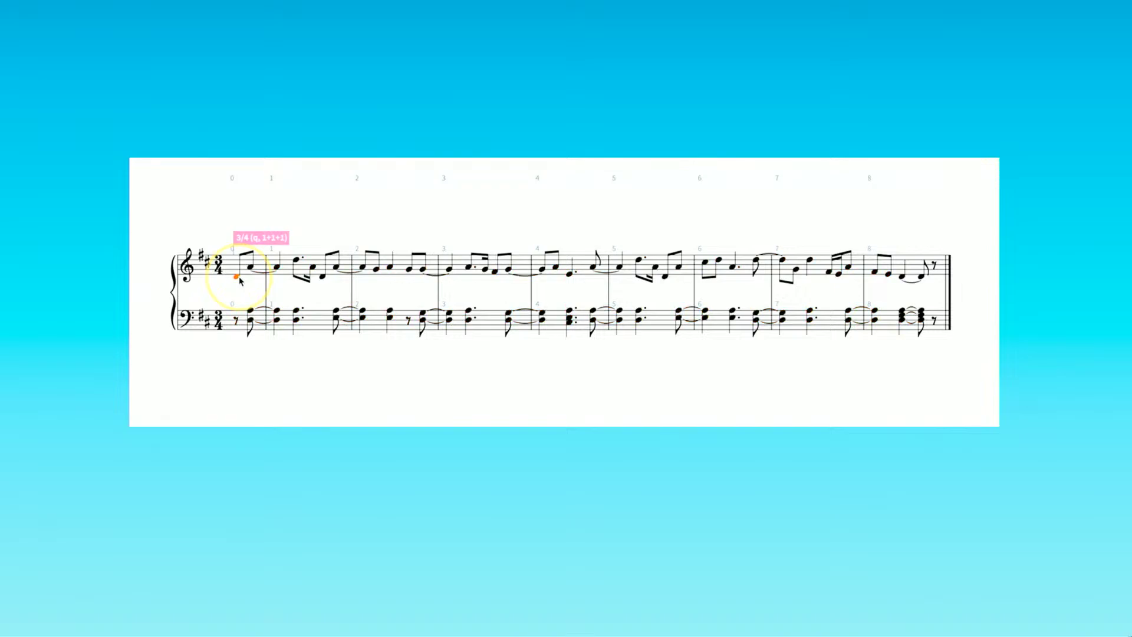
{"action": "key", "text": "space"}
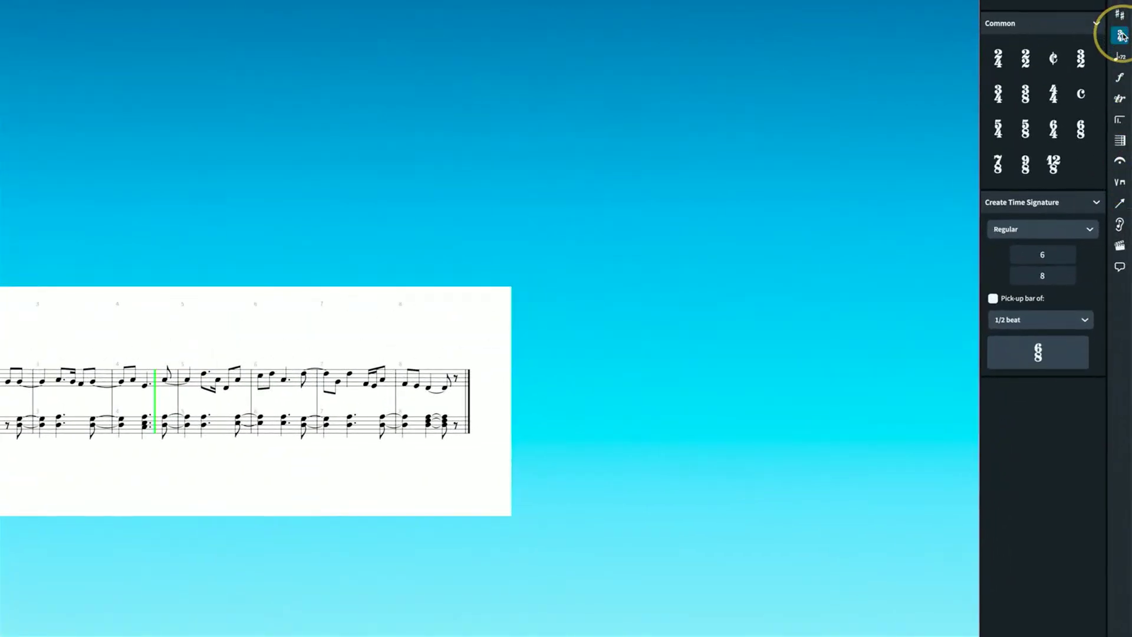
Step: Insert a 6/8 time signature with a 1/2-beat pick-up bar at the first note
{"action": "left_click", "coordinate": [1122, 36]}
{"action": "left_click", "coordinate": [1120, 35]}
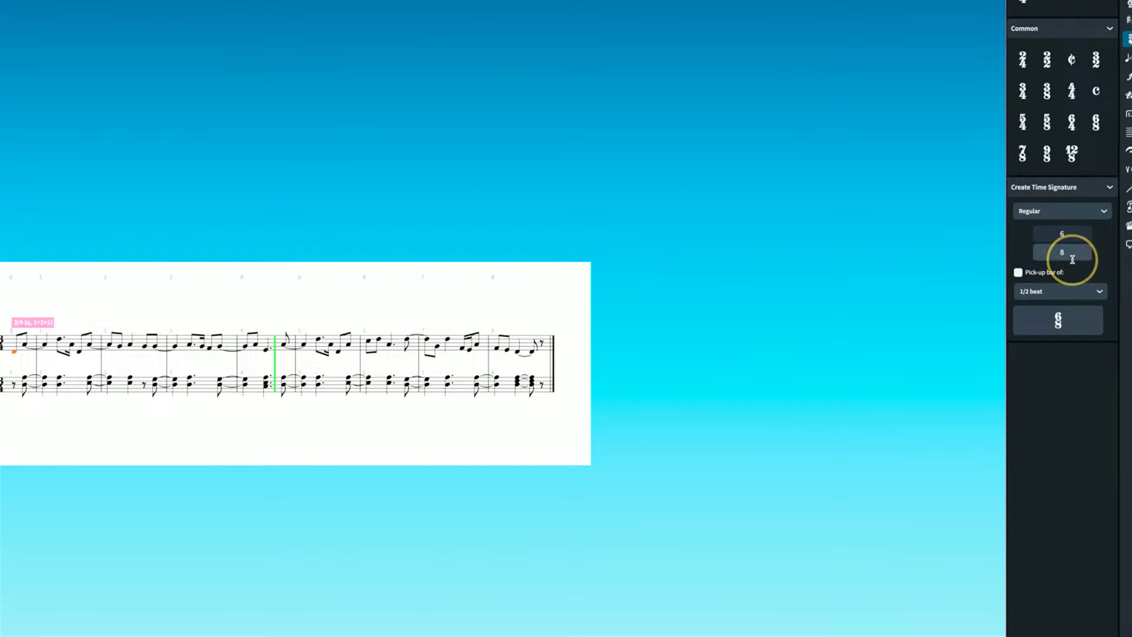
{"action": "left_click", "coordinate": [1076, 322]}
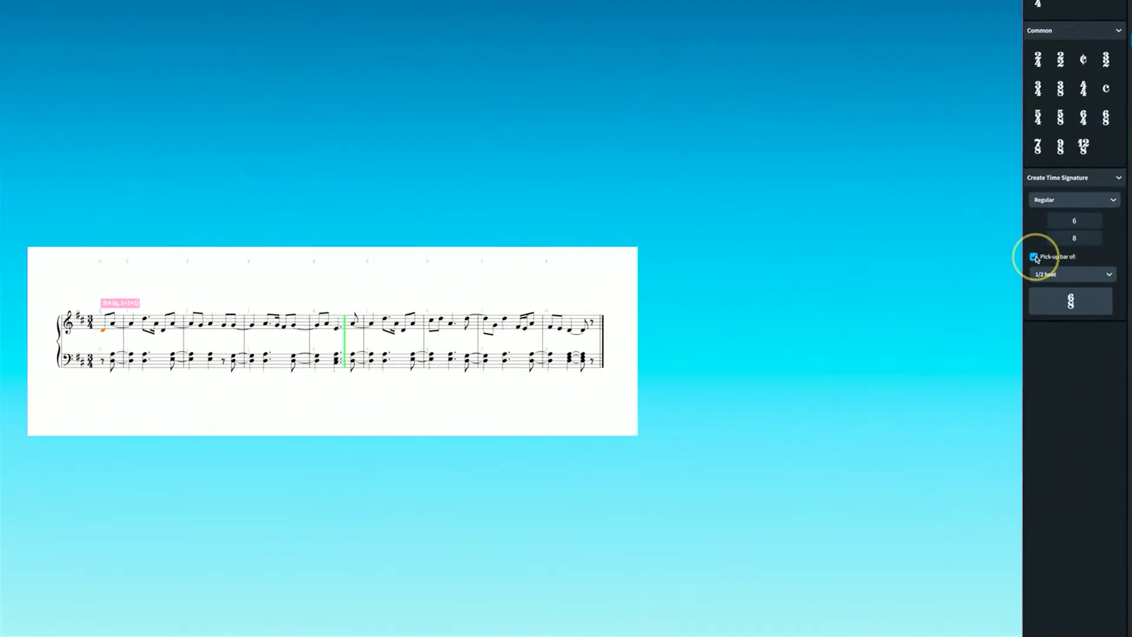
{"action": "left_click", "coordinate": [1065, 275]}
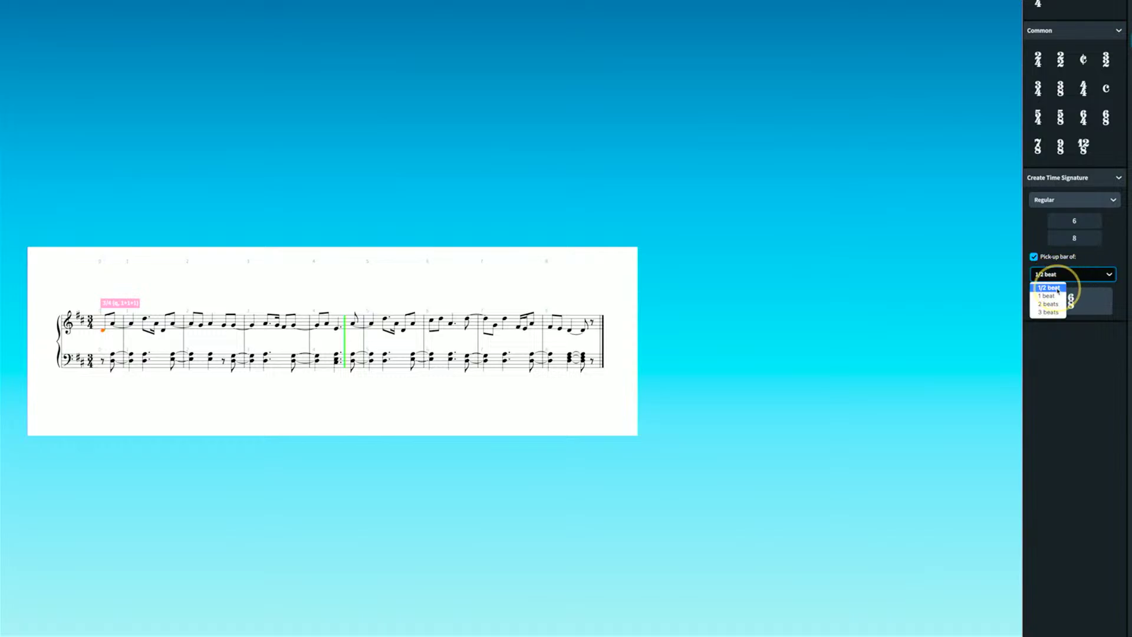
{"action": "left_click", "coordinate": [1057, 288]}
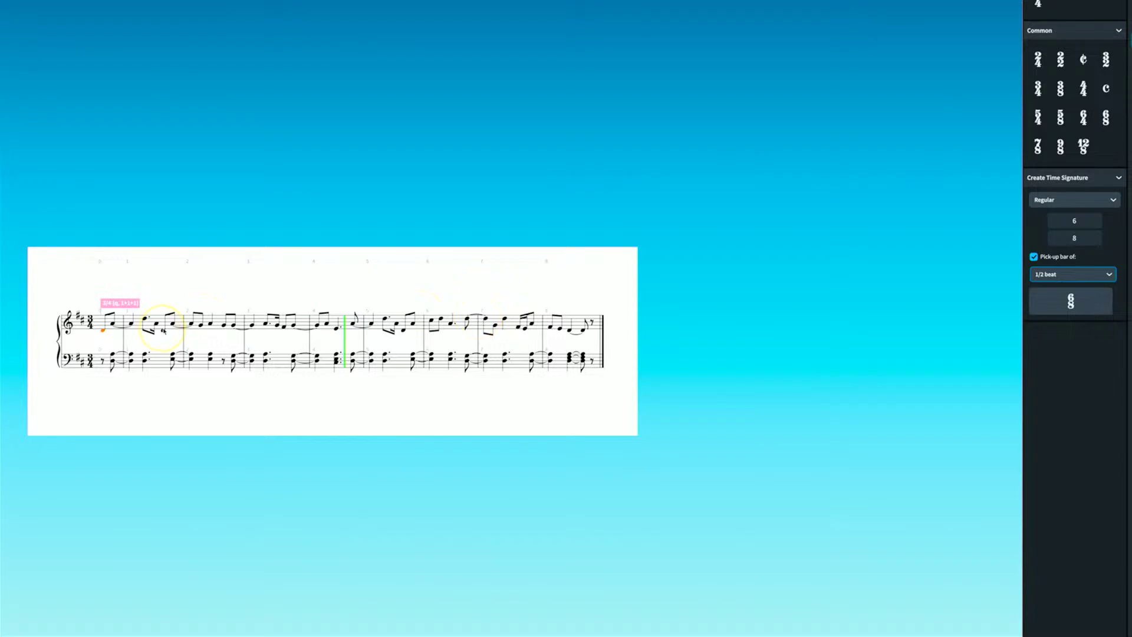
{"action": "left_click", "coordinate": [1054, 303]}
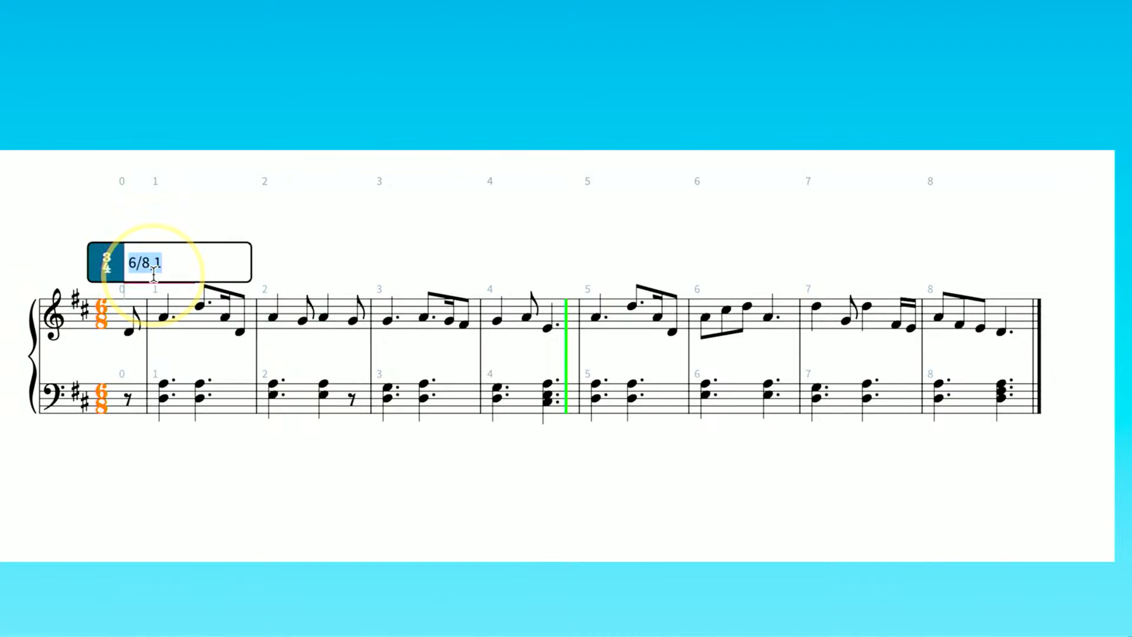
Step: Dismiss the time-signature popover holding 6/8,1, keeping the new 6/8 signature
{"action": "left_click", "coordinate": [176, 264]}
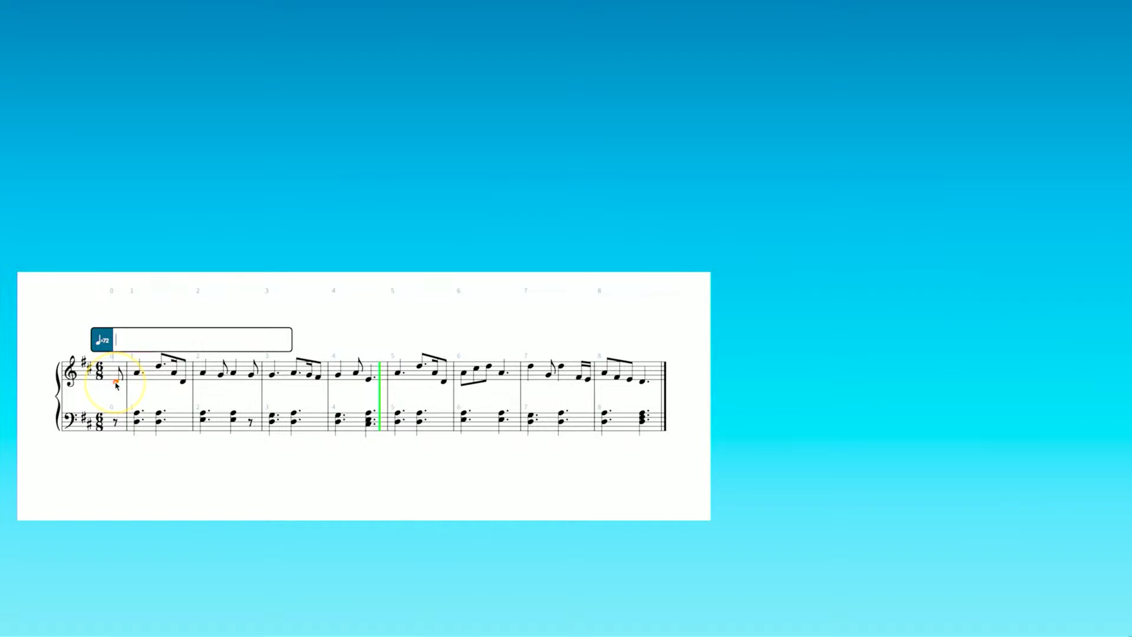
Step: Enter a quarter-note tempo (q=) in the tempo popover at the opening note
{"action": "type", "text": "q="}
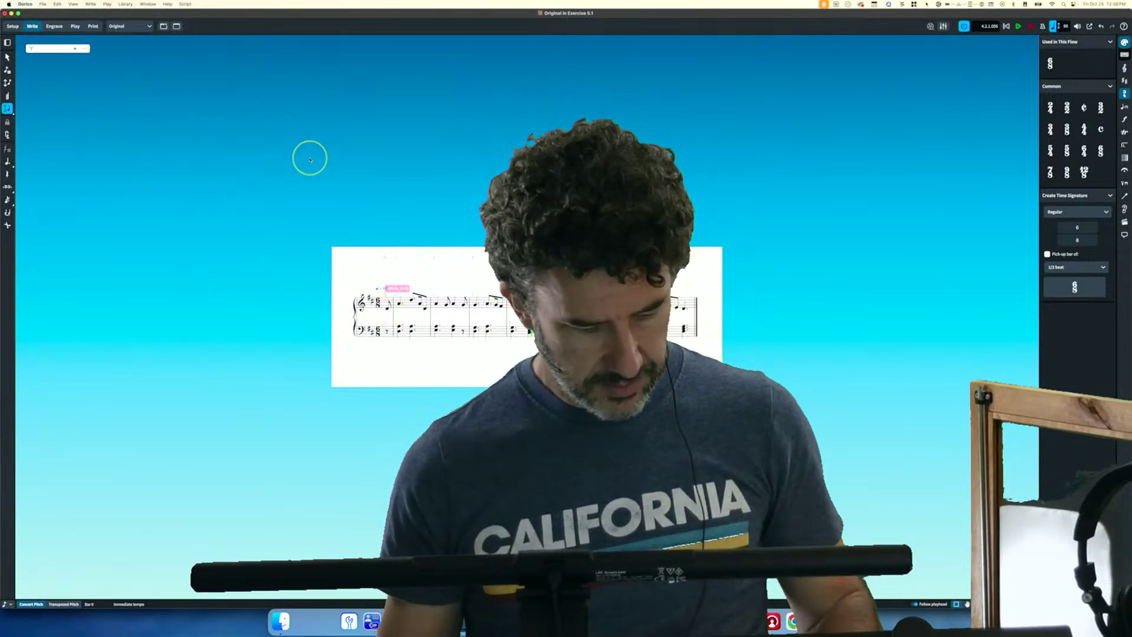
Step: Undo the 6/8 change, restoring the 3/4 passage with full-length notes
{"action": "key", "text": "Left"}
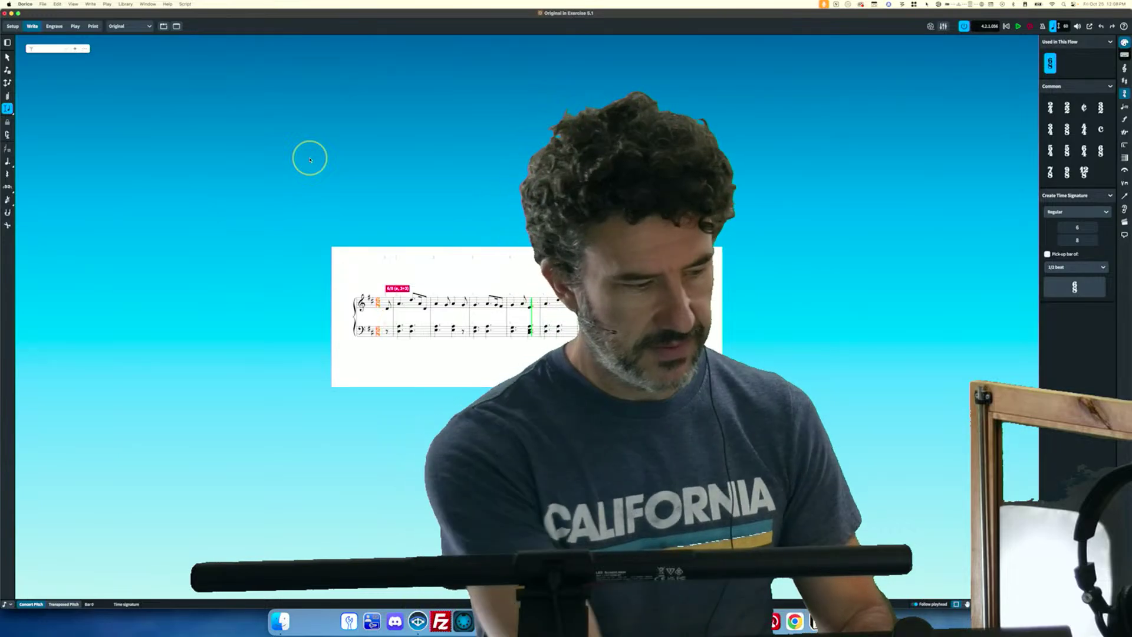
{"action": "key", "text": "super+z"}
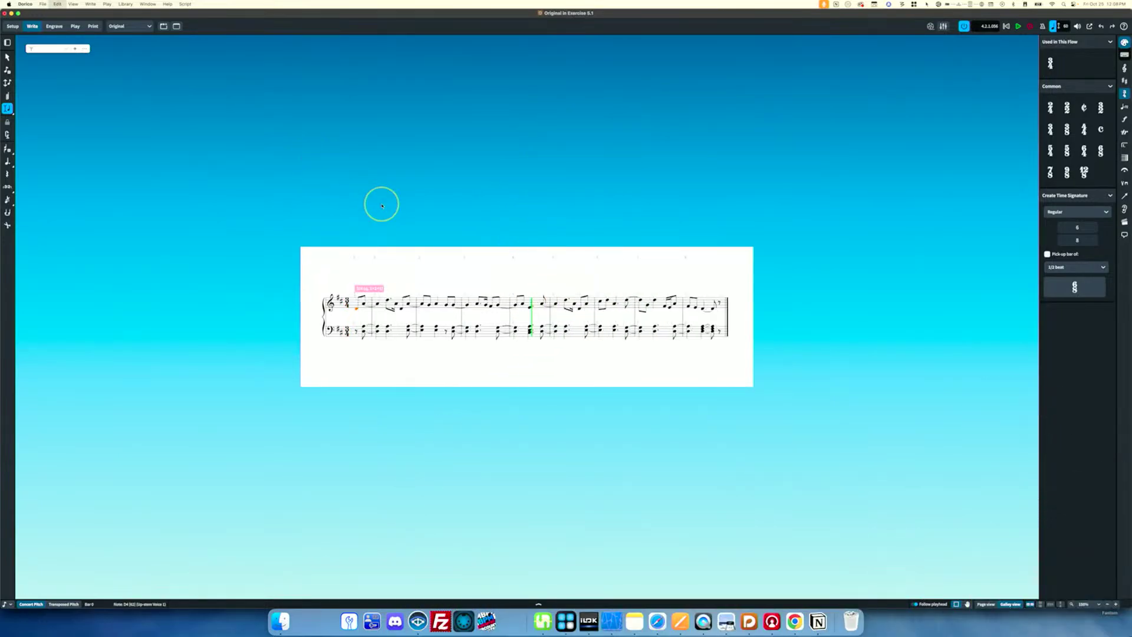
{"action": "key", "text": "super+z"}
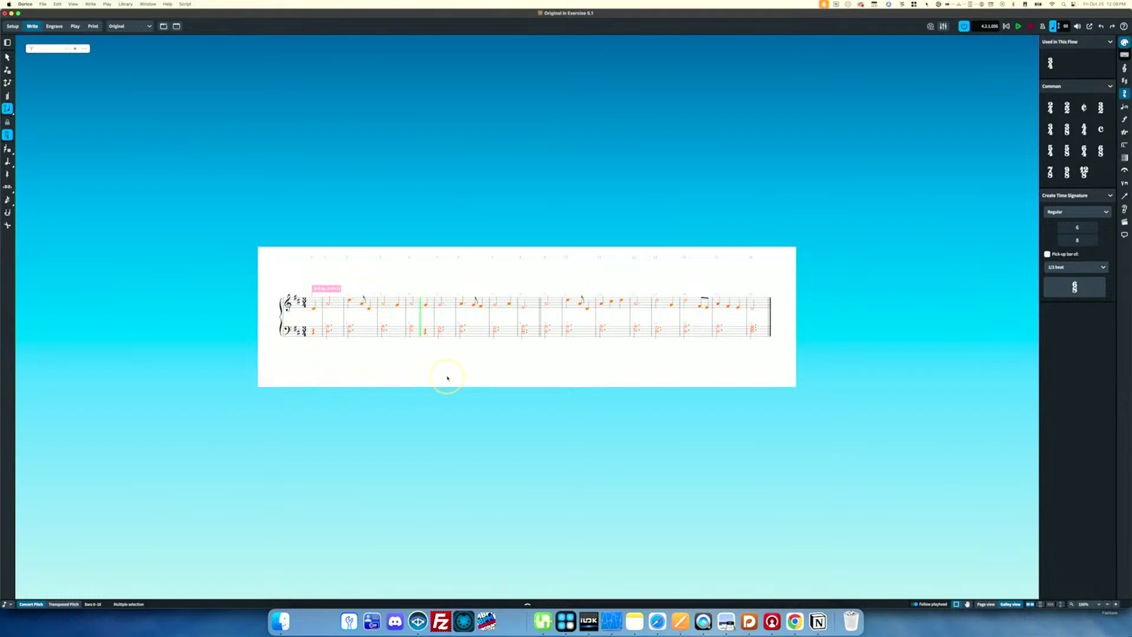
{"action": "left_click", "coordinate": [371, 304]}
{"action": "left_click", "coordinate": [144, 27]}
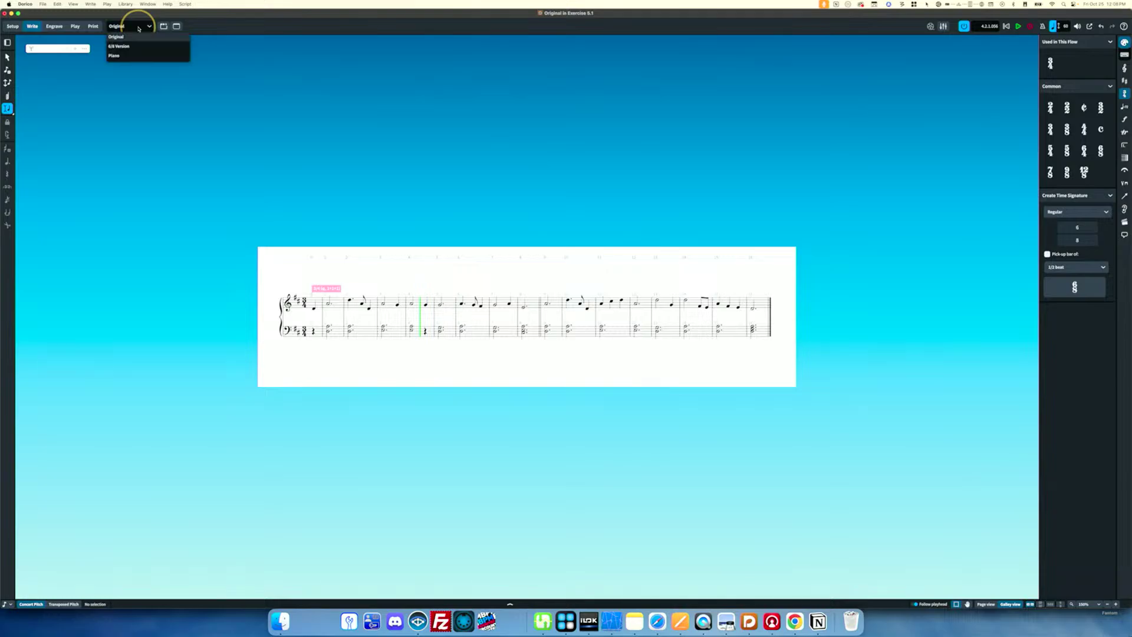
Step: Show the 6/8 Version layout with its eighth-note pick-up and quarter = 60 tempo
{"action": "left_click", "coordinate": [131, 47]}
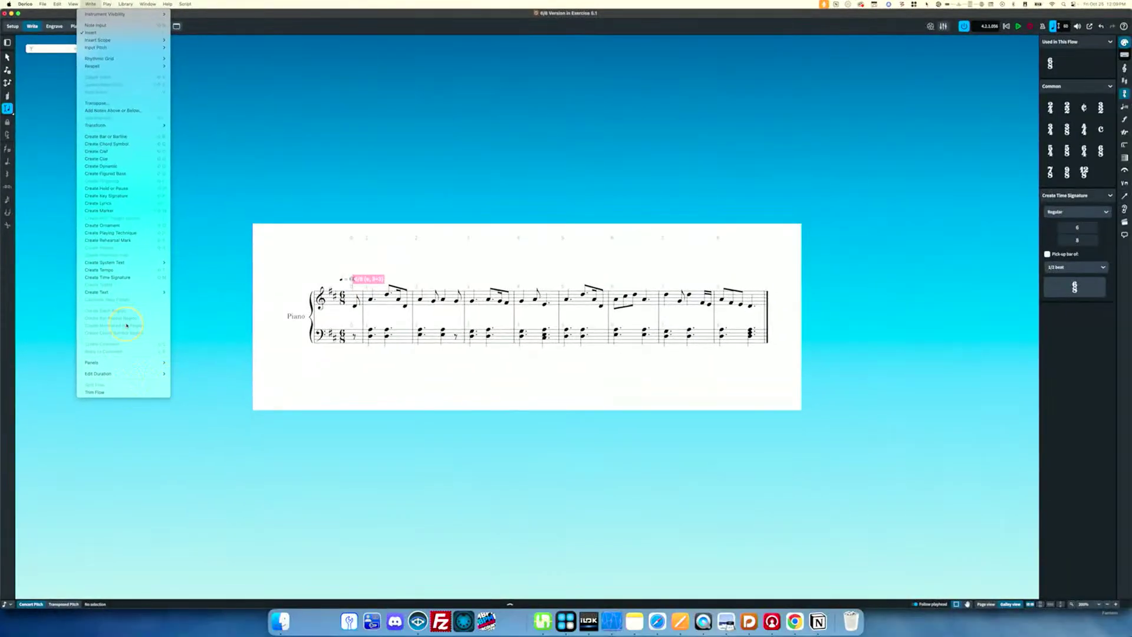
Step: Close the Write menu and its Edit Duration submenu without choosing anything, leaving the 6/8 passage visible
{"action": "mouse_move", "coordinate": [159, 374]}
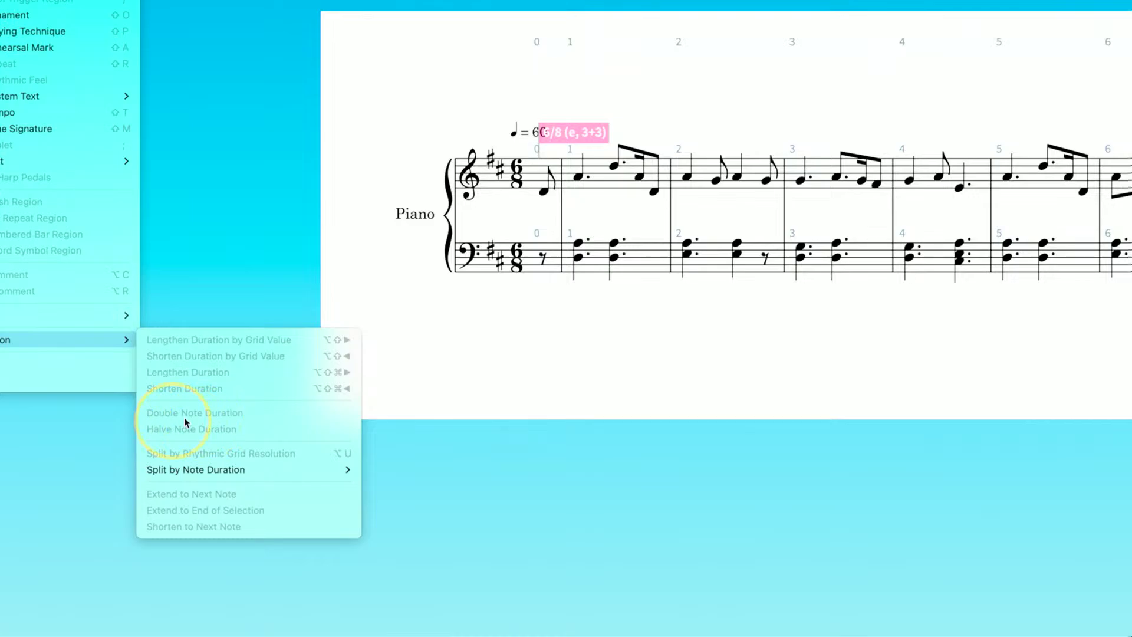
{"action": "left_click", "coordinate": [459, 493]}
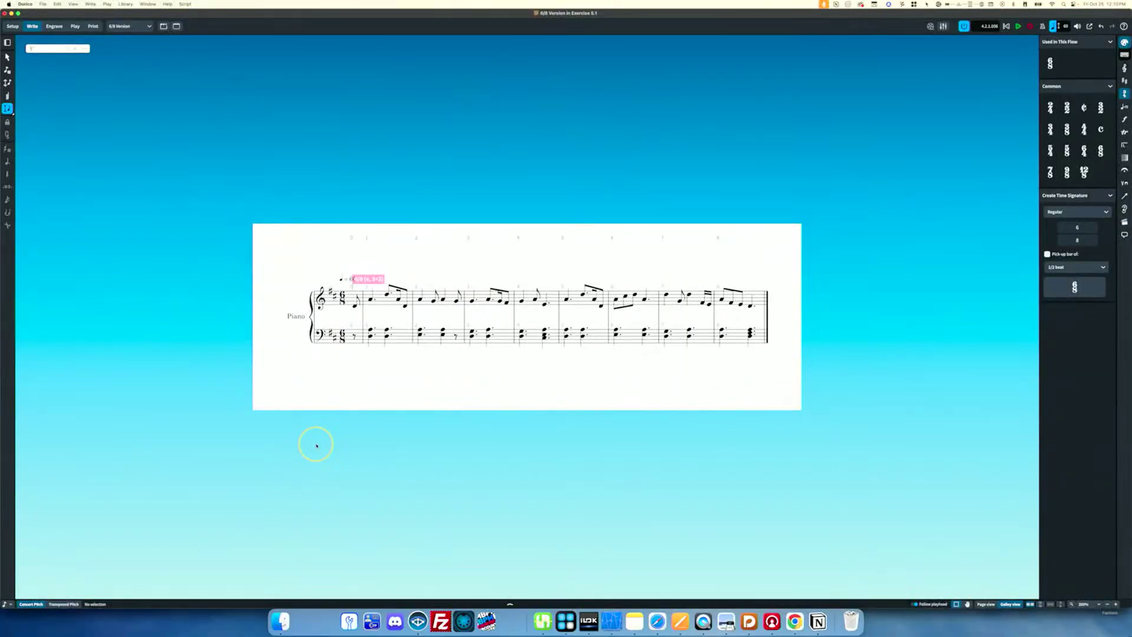